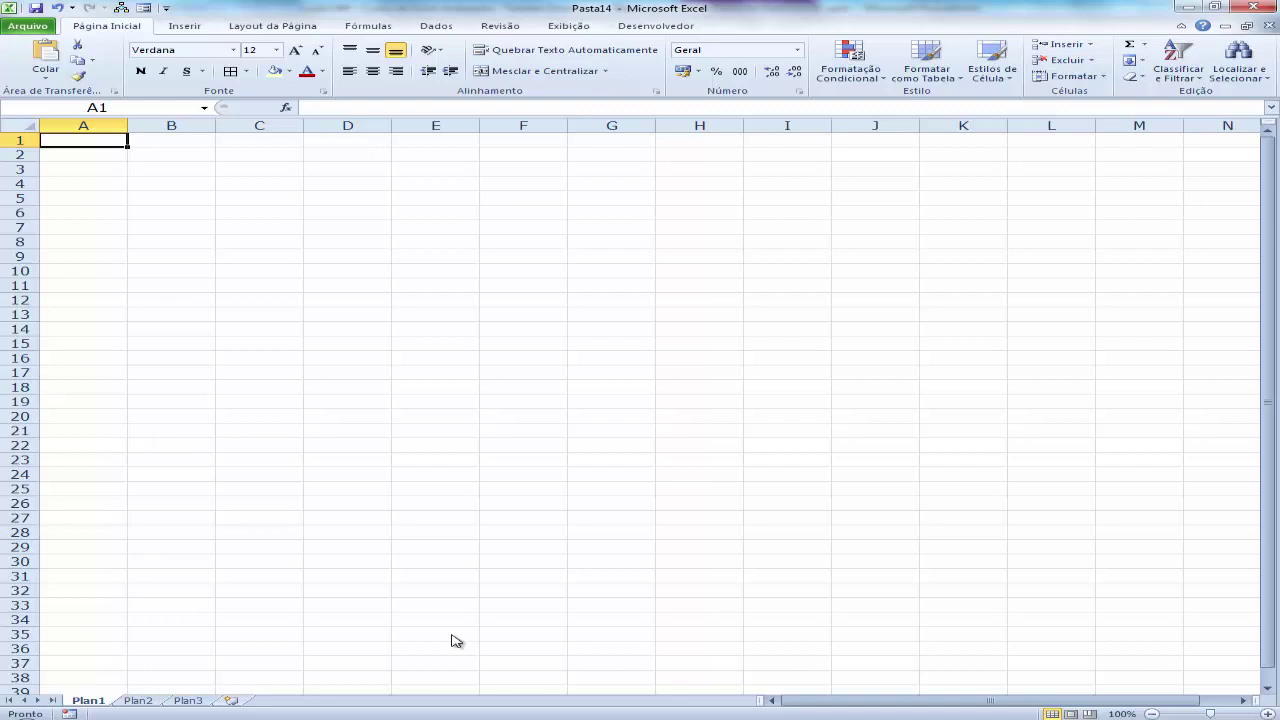
# - Open the workbook Modulo 3 - Exercício 01.xlsx from the Curso de Excel 2010 Avançado folder
pyautogui.hotkey('alt', 'a')
pyautogui.press('Down')
pyautogui.press('Down')
pyautogui.press('Down')
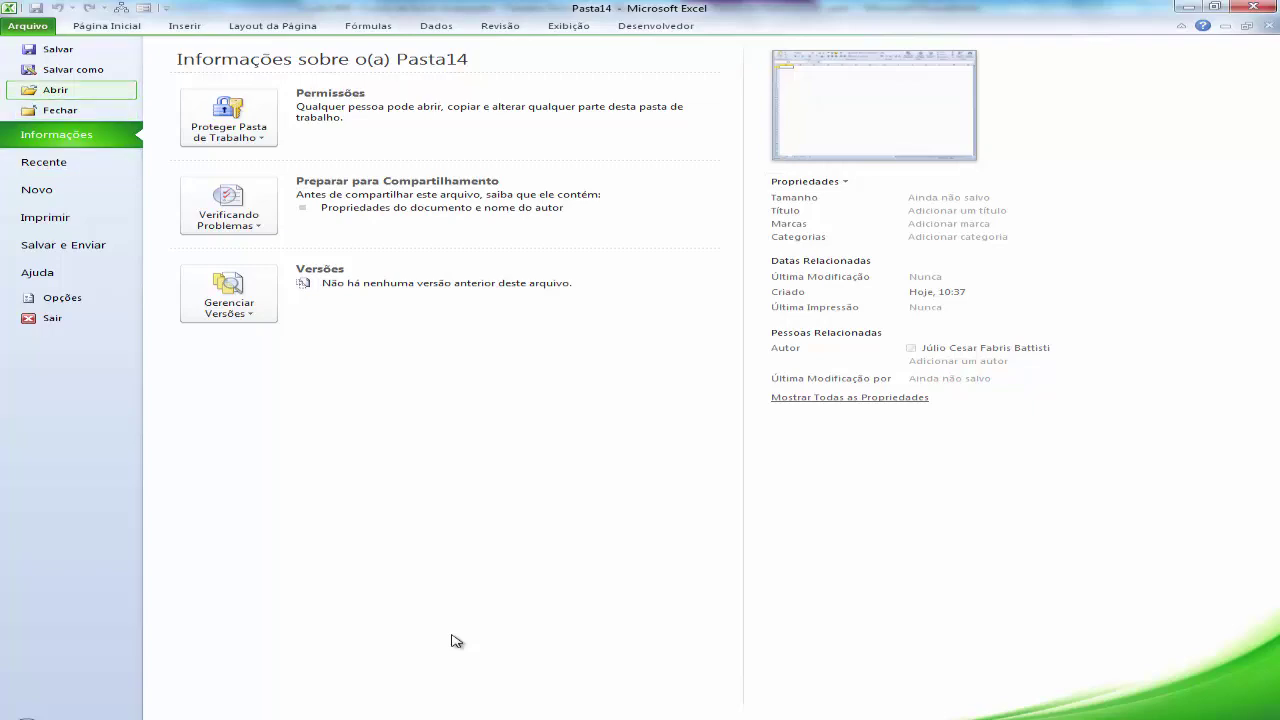
pyautogui.press('Escape')
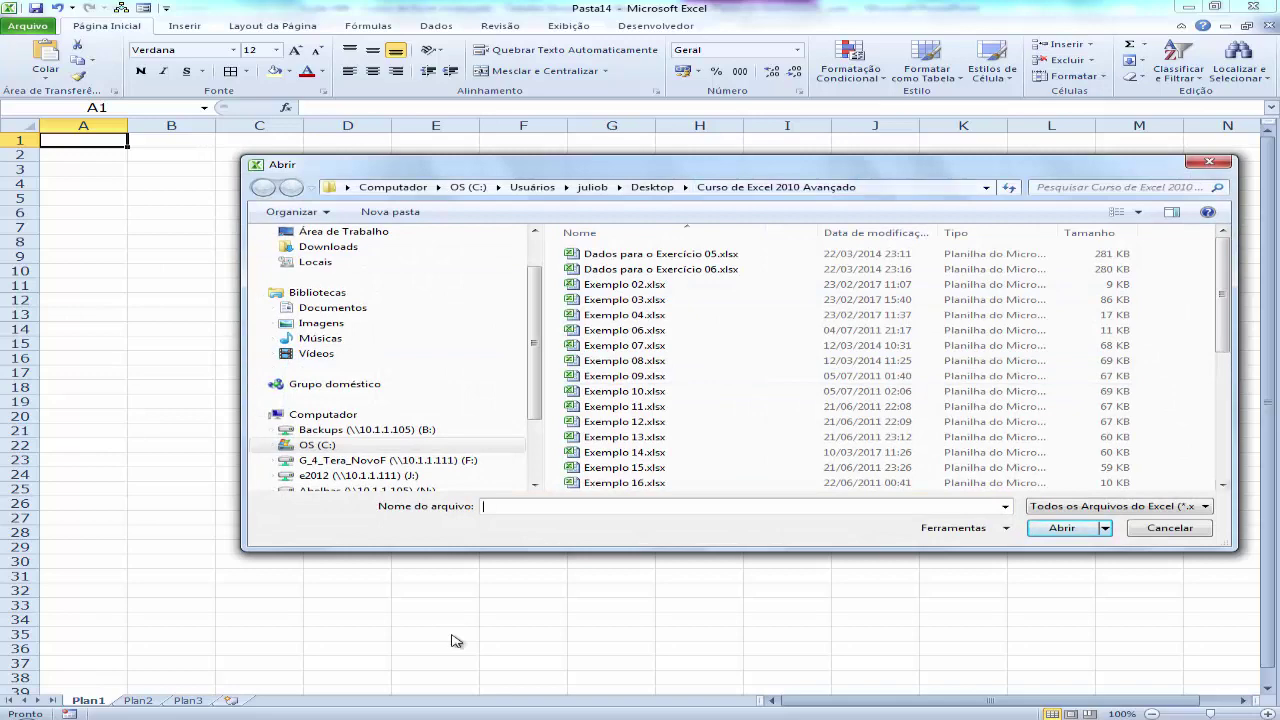
pyautogui.scroll(-5, 455, 640)
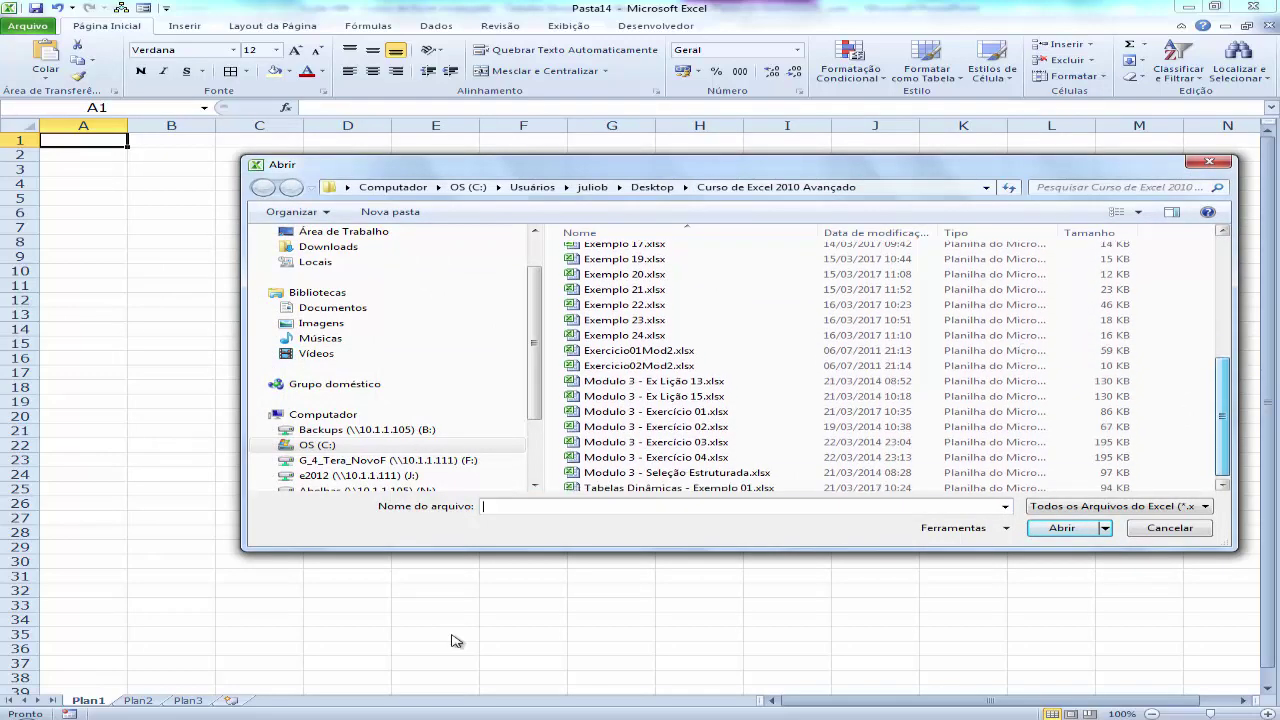
pyautogui.click(653, 381)
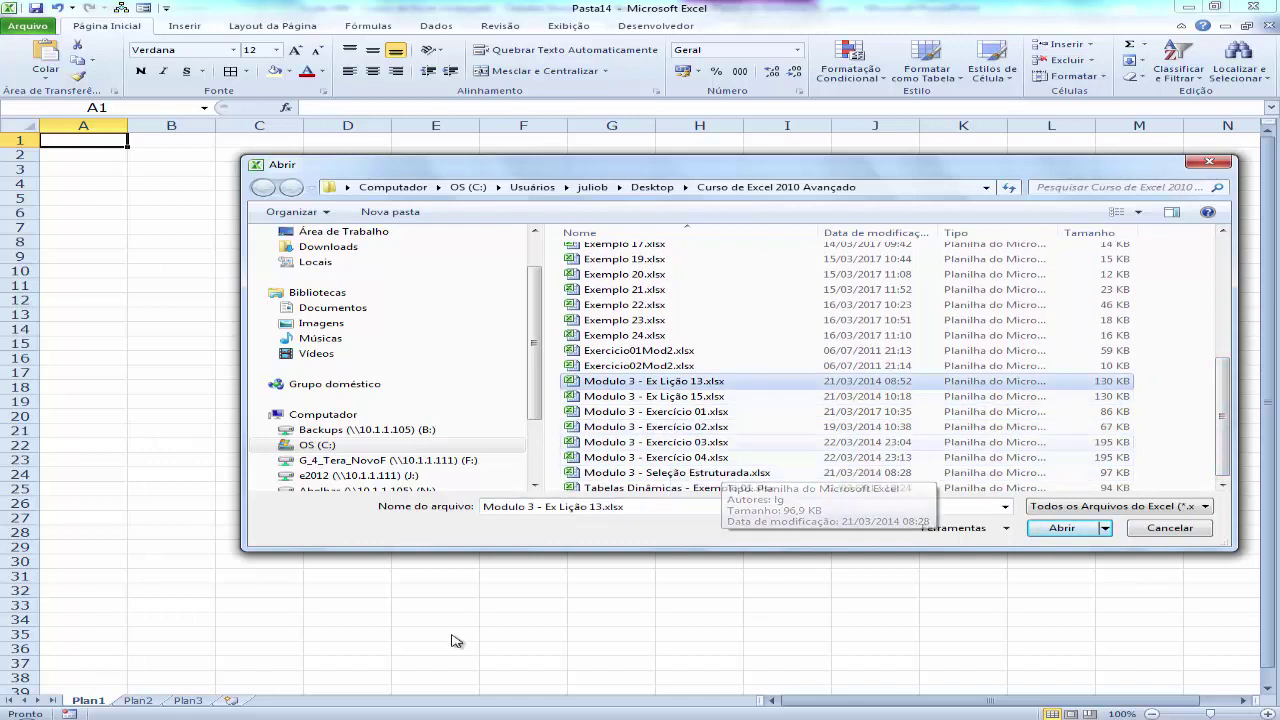
pyautogui.click(653, 411)
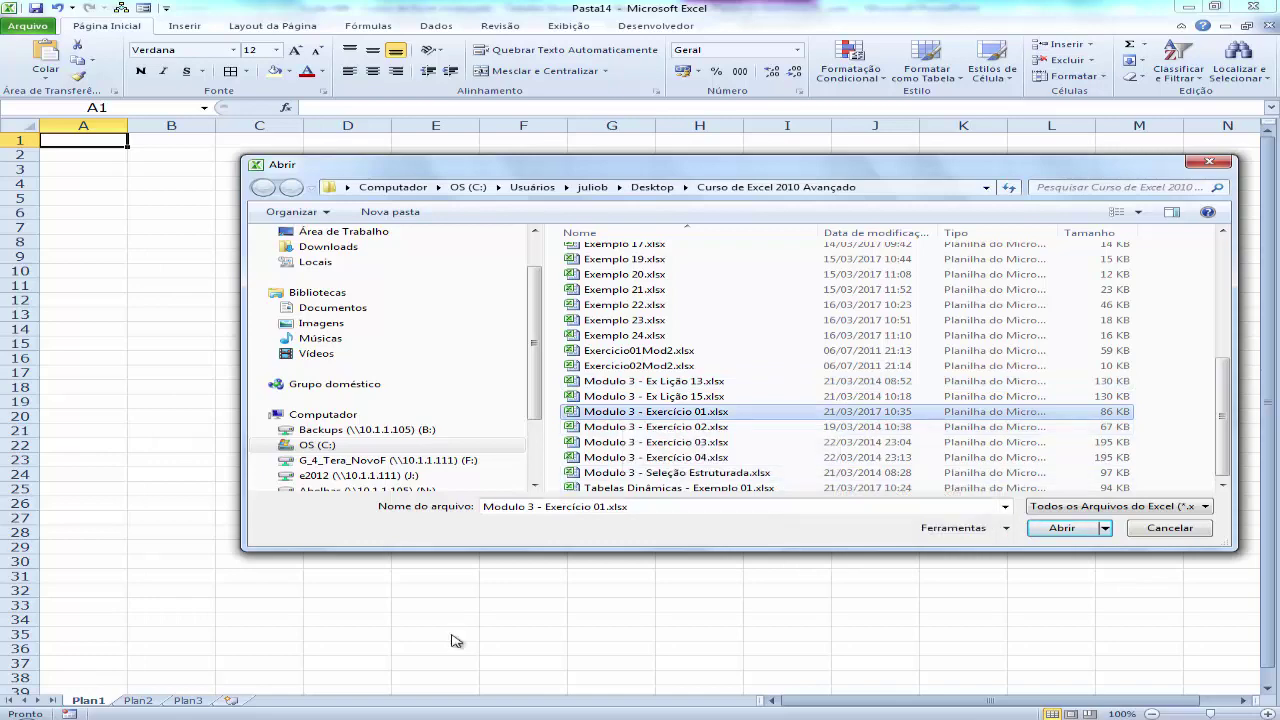
pyautogui.press('Return')
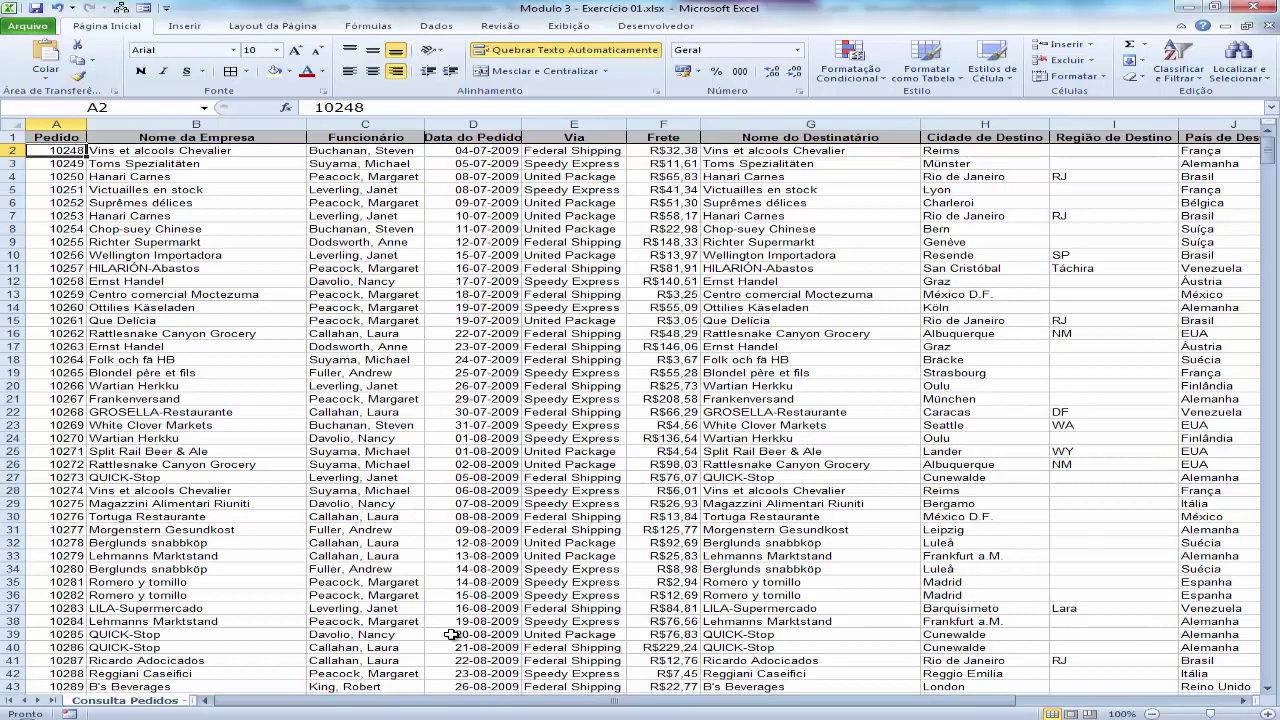
# - Examine the order list from its first to its last record and across its columns as far as Vendas
pyautogui.hotkey('ctrl', 'Down')
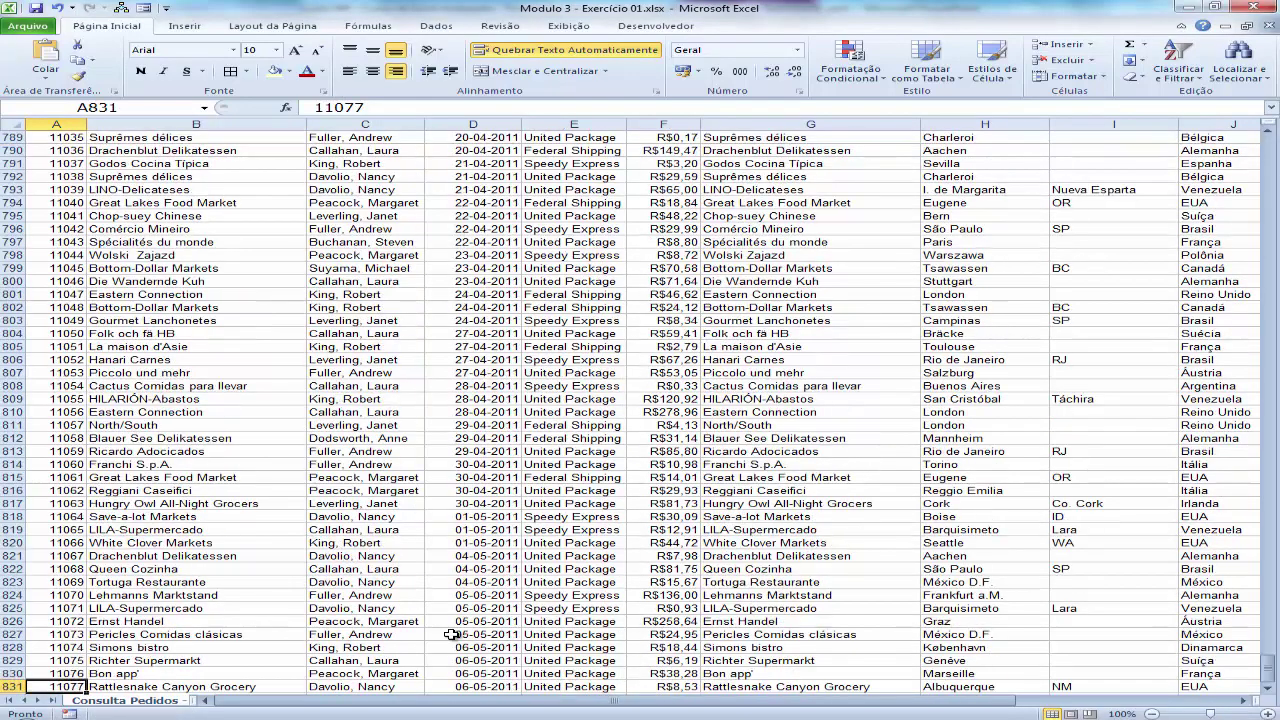
pyautogui.hotkey('ctrl', 'Up')
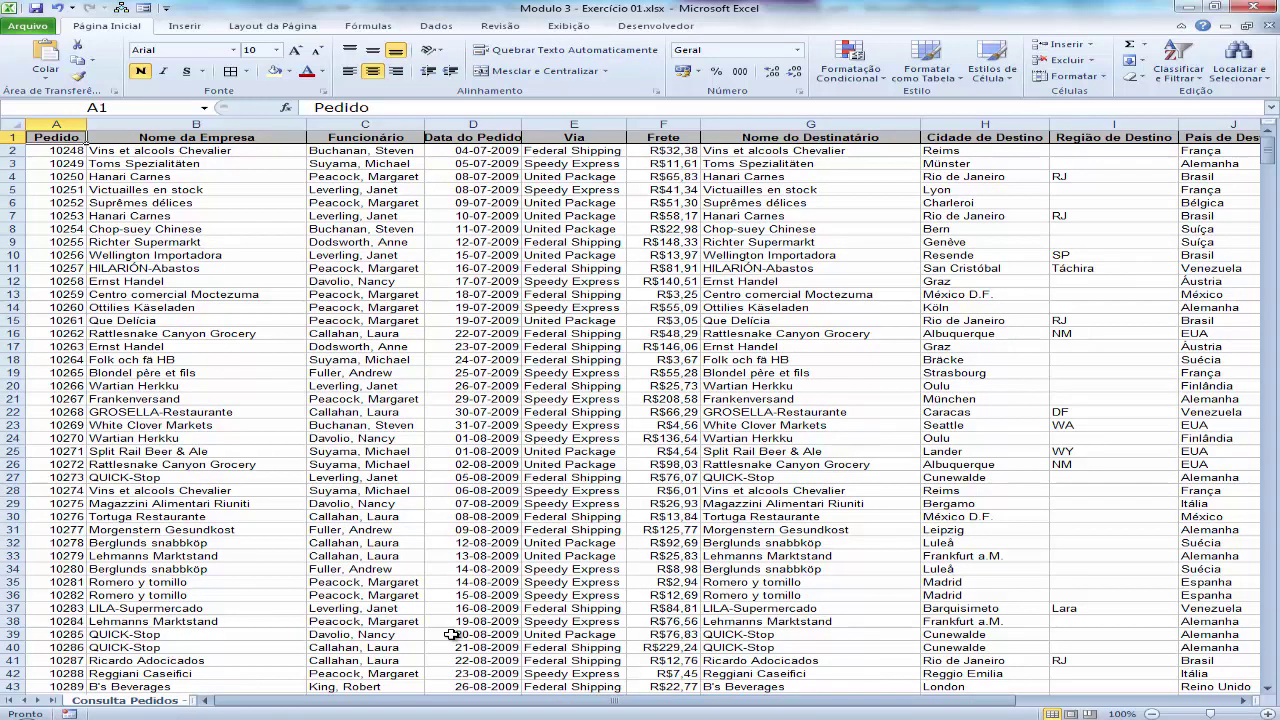
pyautogui.press('Down')
pyautogui.press('Right')
pyautogui.press('Right')
pyautogui.press('Right')
pyautogui.press('Right')
pyautogui.press('Right')
pyautogui.press('Right')
pyautogui.press('Right')
pyautogui.press('Right')
pyautogui.press('Right')
pyautogui.press('Right')
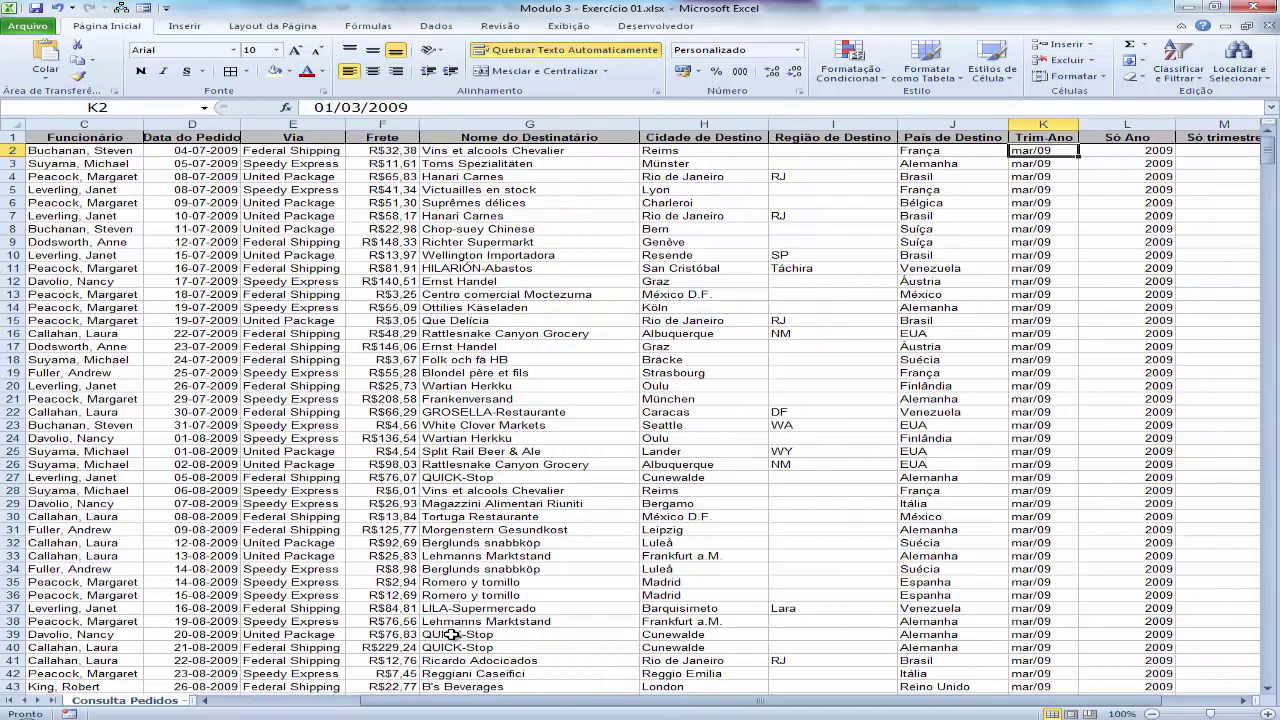
pyautogui.press('Left')
pyautogui.press('Right')
pyautogui.press('Right')
pyautogui.press('Right')
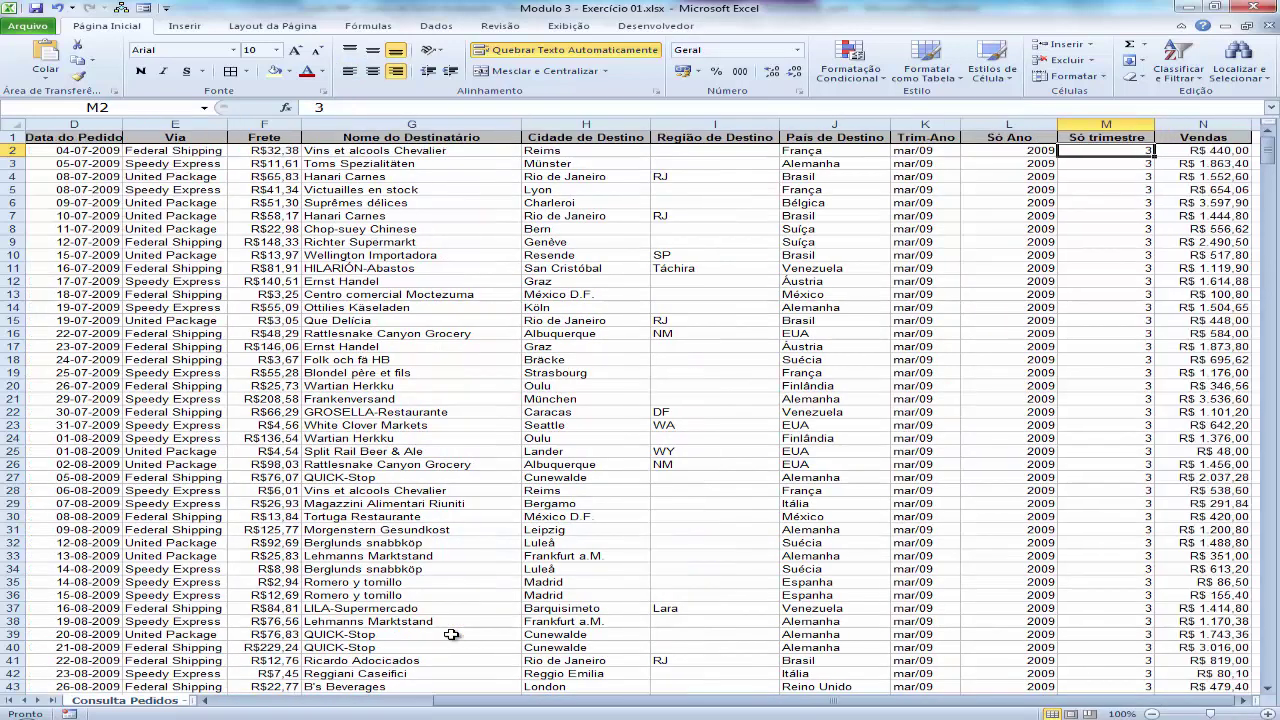
pyautogui.press('Right')
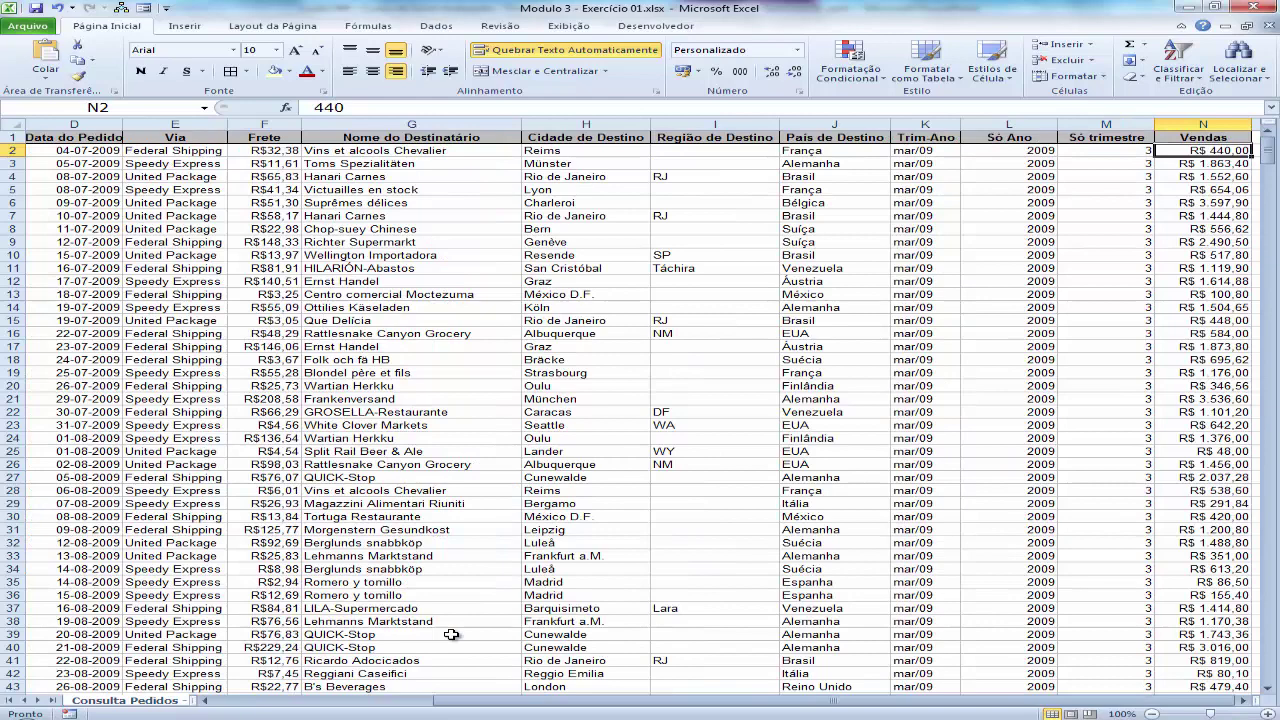
pyautogui.press('Home')
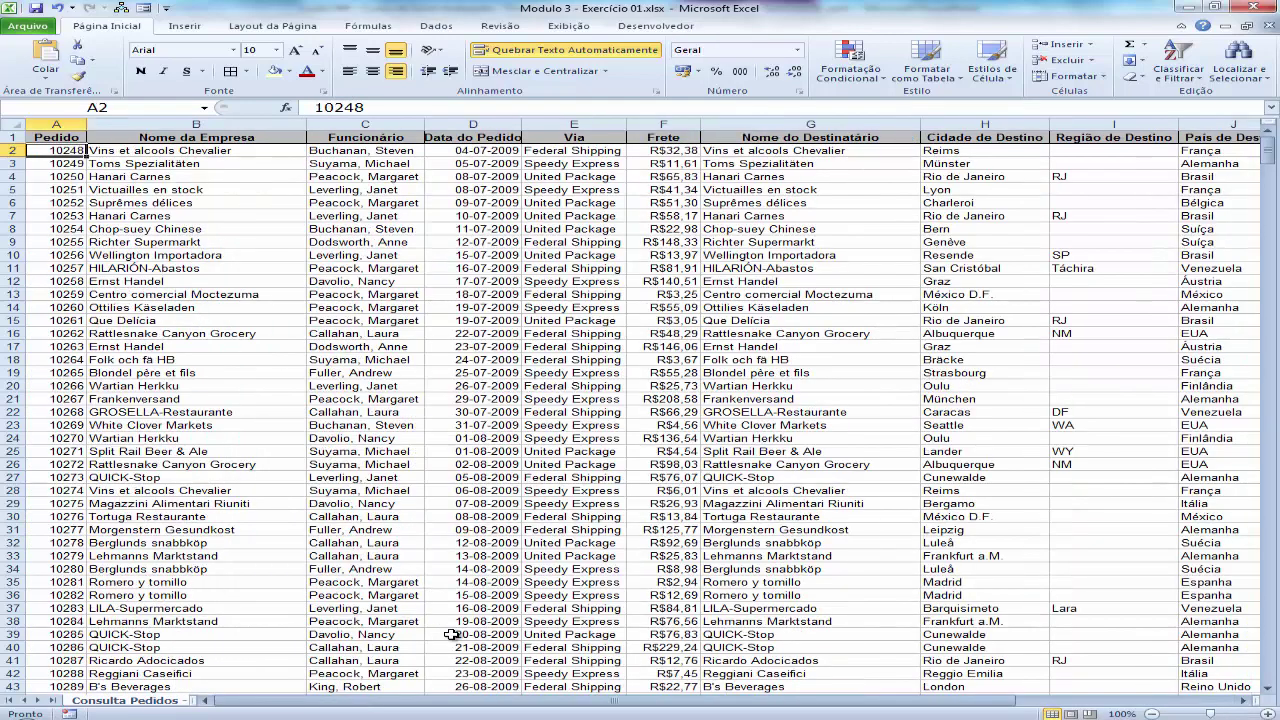
pyautogui.press('Up')
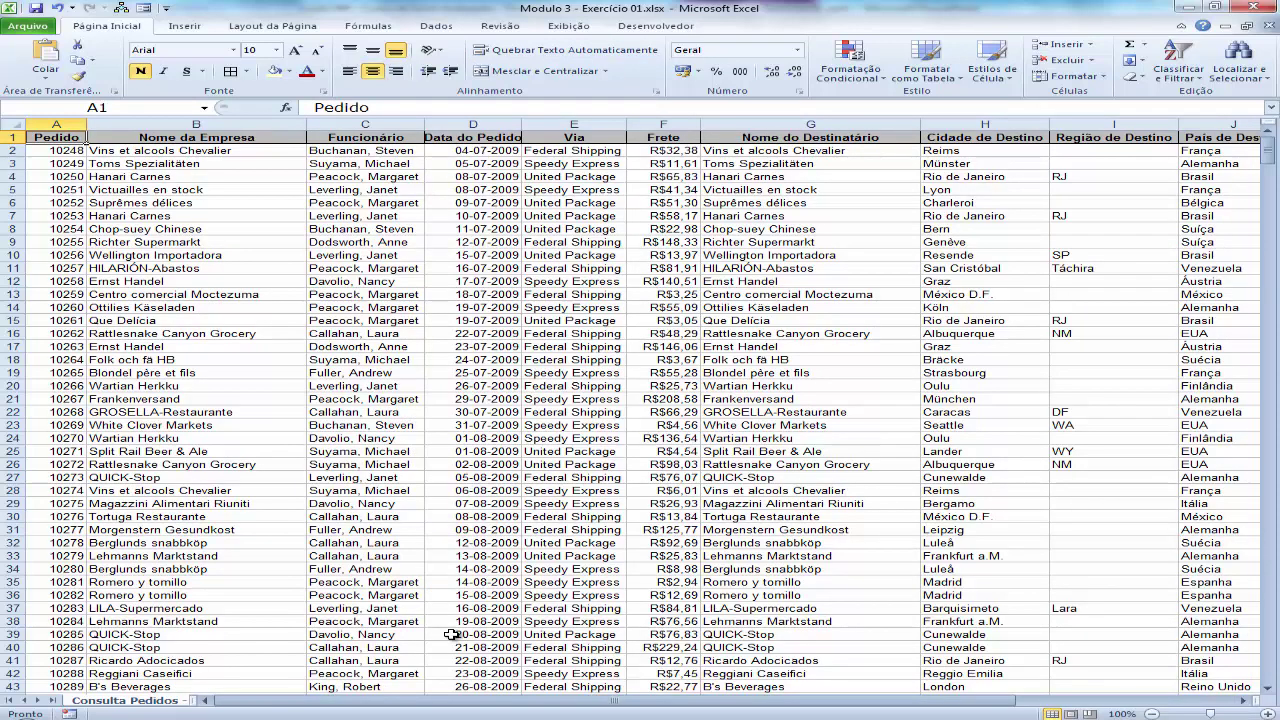
# - Create a pivot table on a new worksheet from the whole order list, range A1:N831
pyautogui.hotkey('ctrl', 'a')
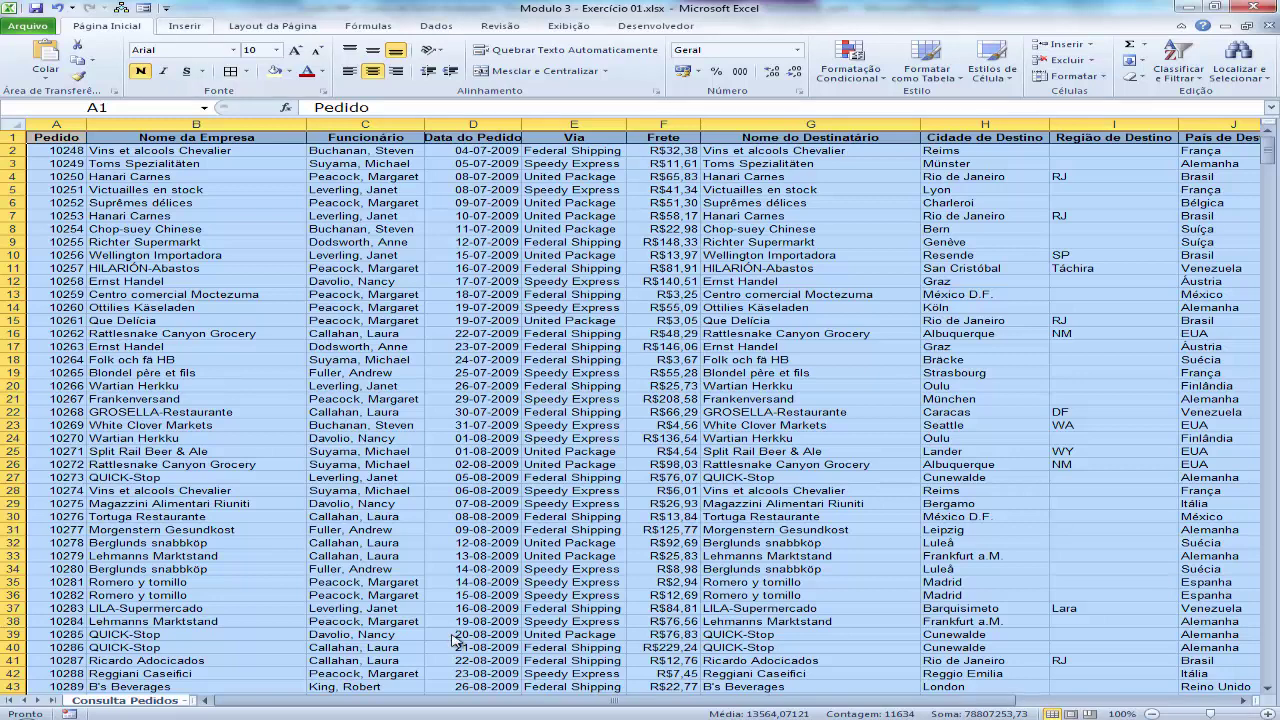
pyautogui.hotkey('alt', 'y')
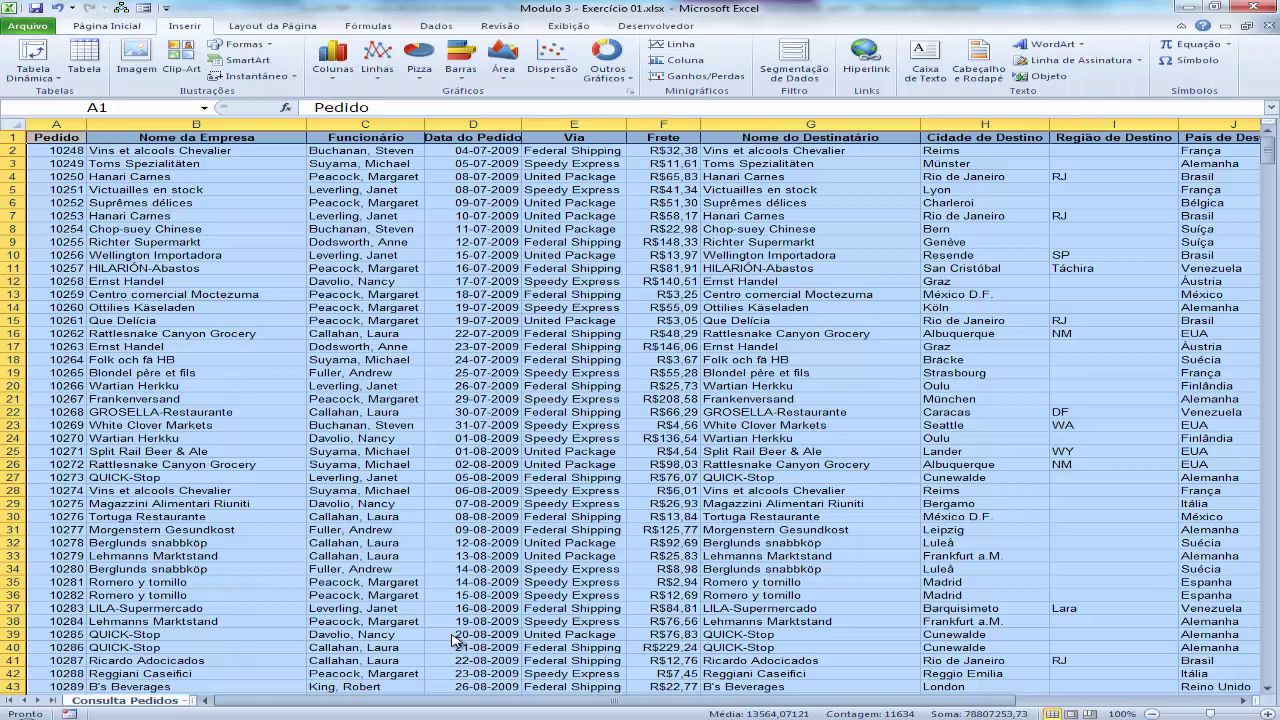
pyautogui.press('Down')
pyautogui.press('Return')
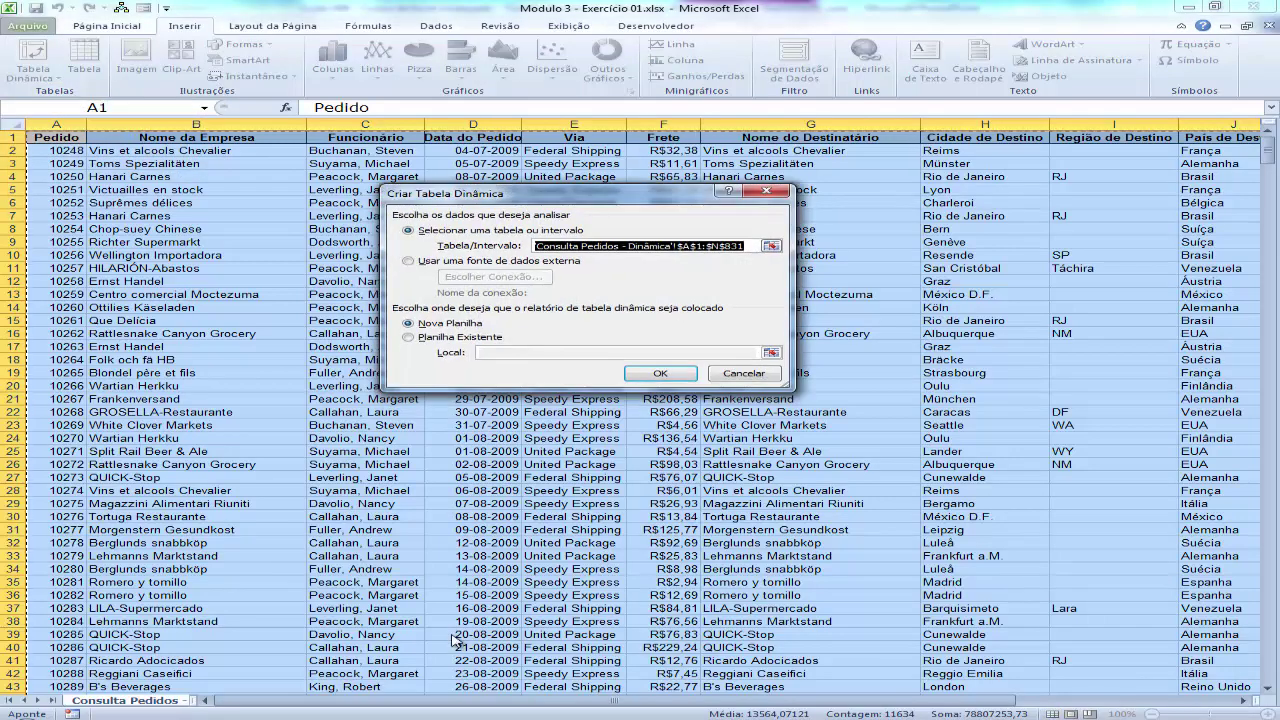
pyautogui.press('Tab')
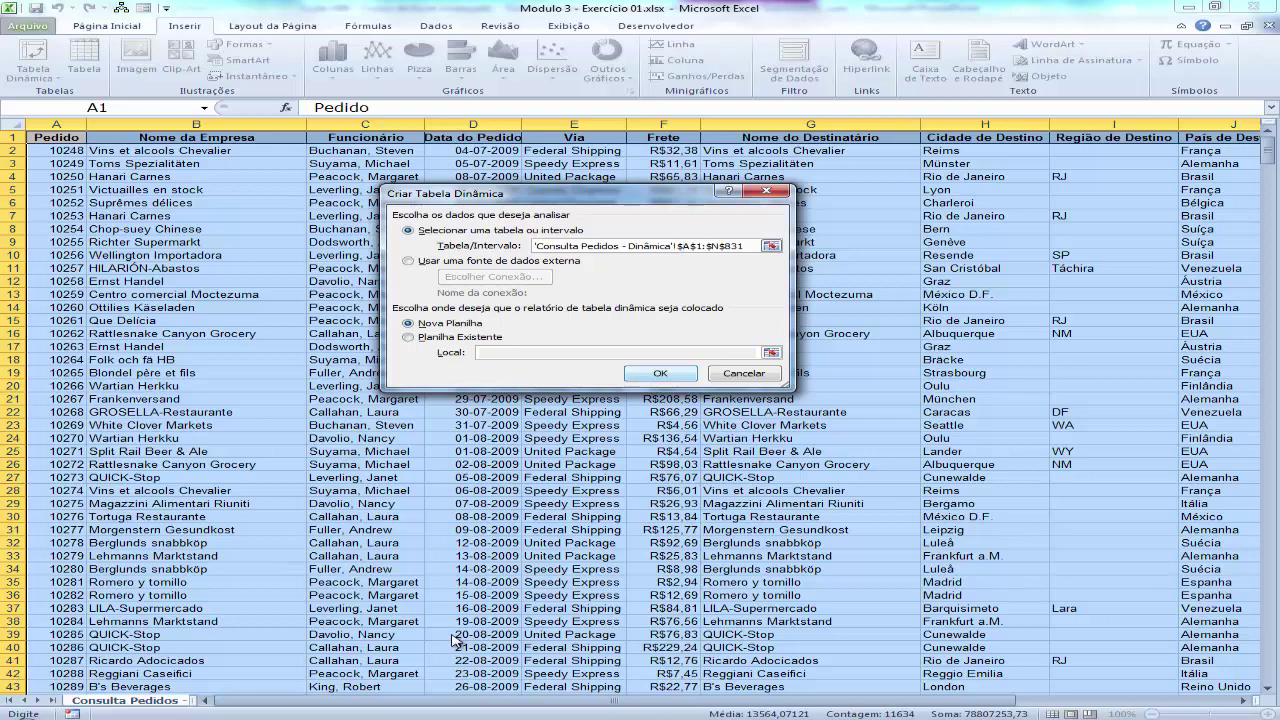
pyautogui.press('Return')
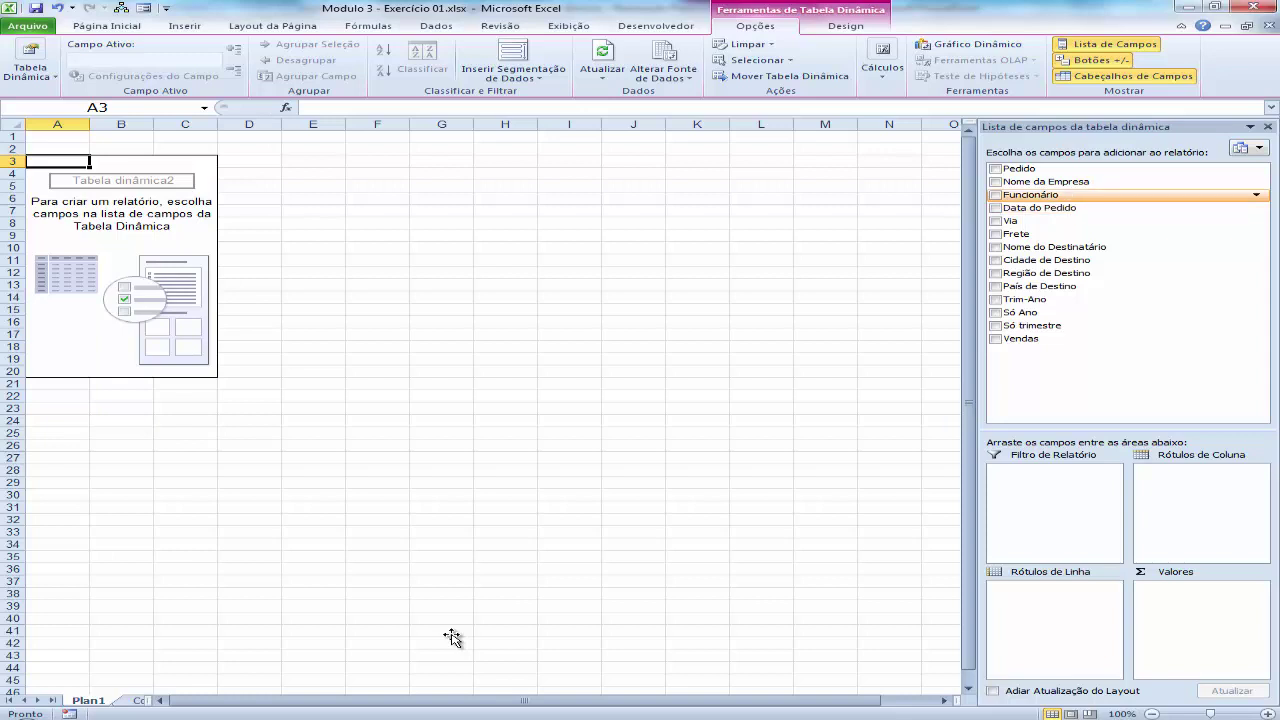
# - Lay out the pivot table with Funcionário as rows, País de Destino as columns, Vendas as values, and Só Ano and Só trimestre as report filters
pyautogui.moveTo(452, 637); pyautogui.dragTo(452, 637)
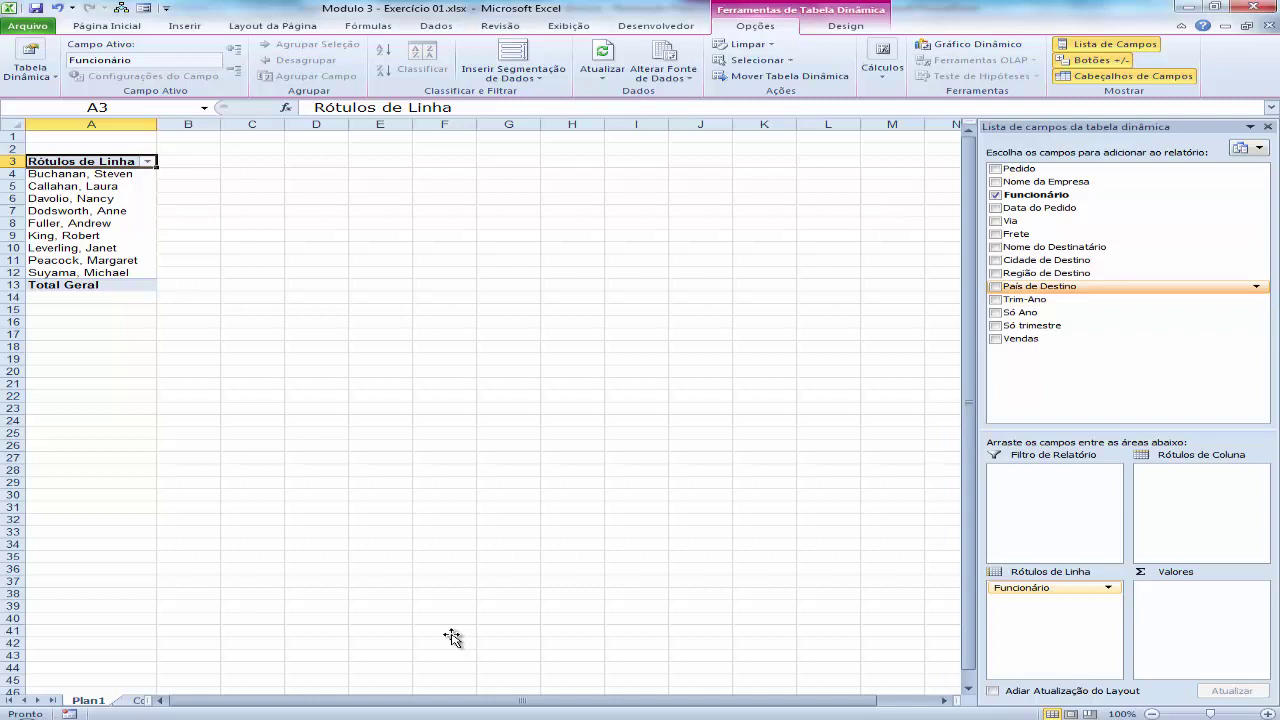
pyautogui.moveTo(452, 637); pyautogui.dragTo(451, 635)
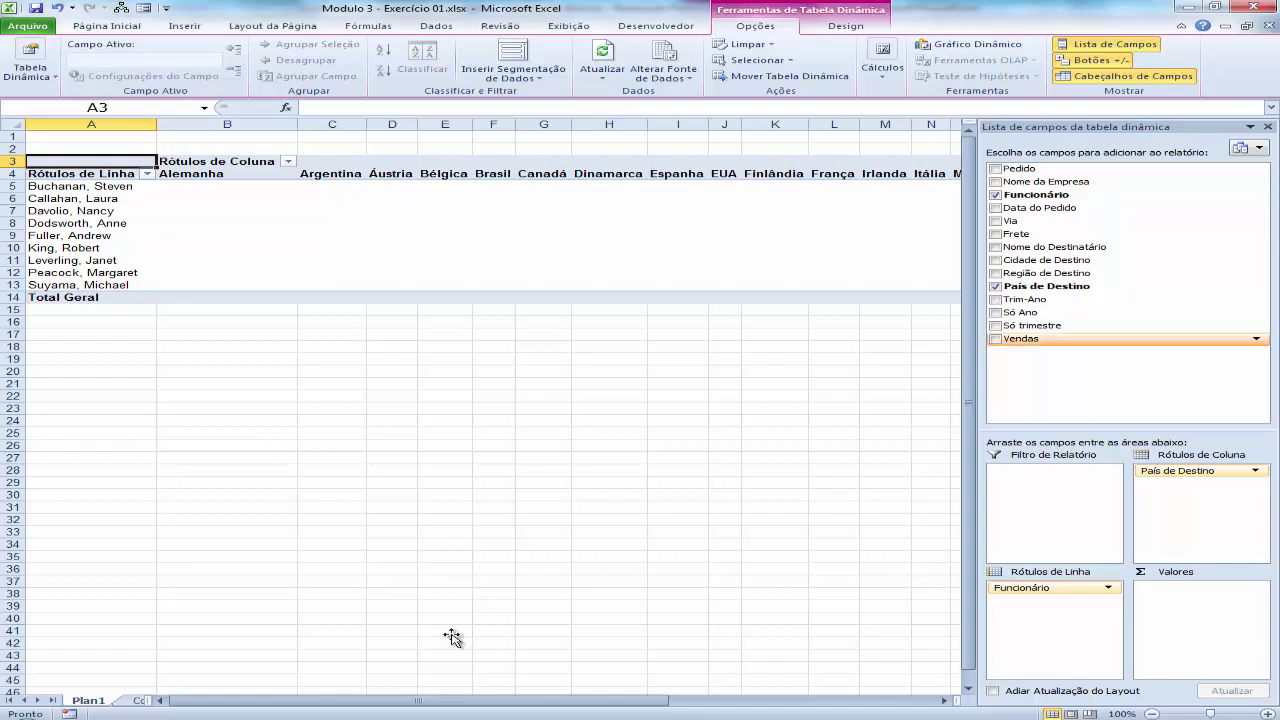
pyautogui.moveTo(452, 638); pyautogui.dragTo(455, 640)
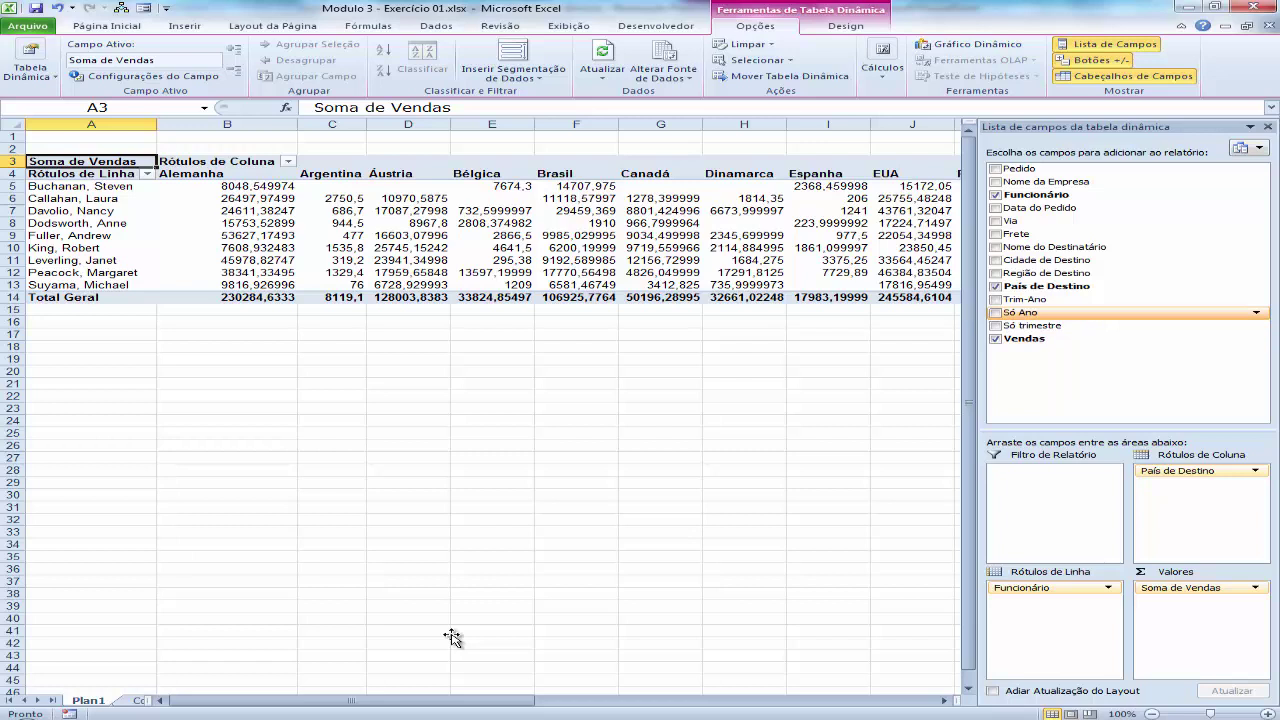
pyautogui.moveTo(452, 638); pyautogui.dragTo(451, 635)
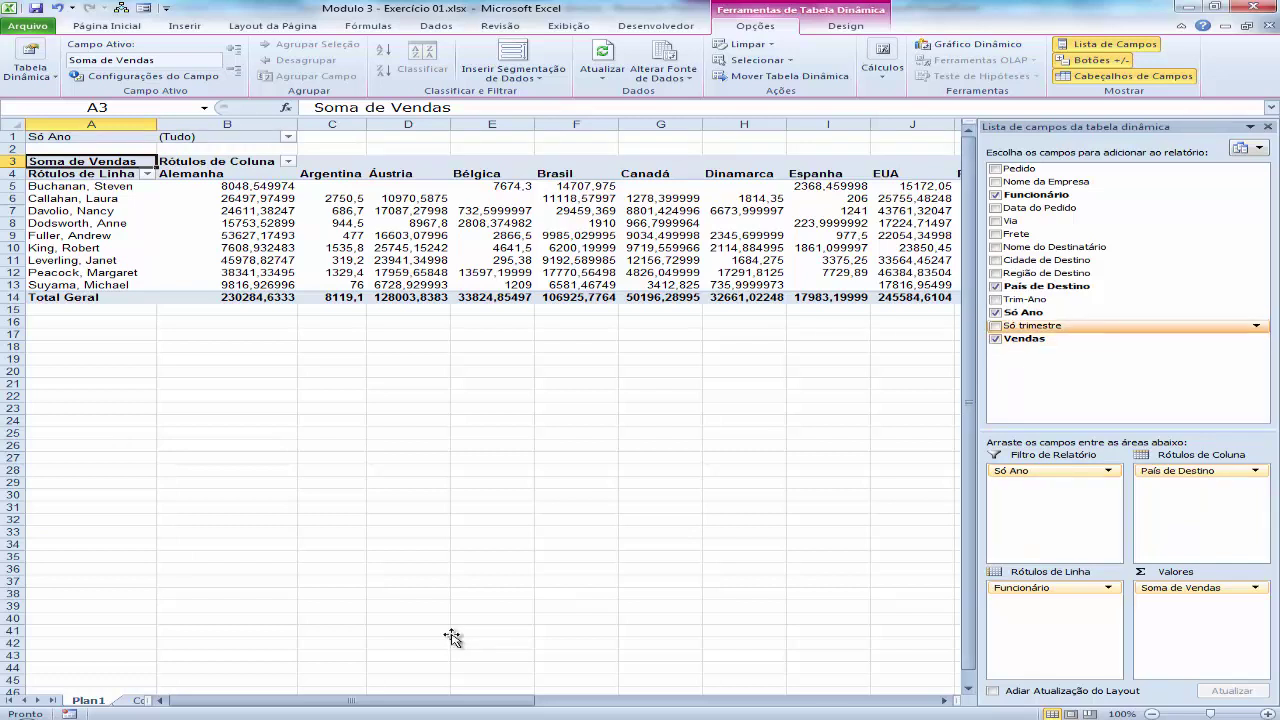
pyautogui.moveTo(452, 638); pyautogui.dragTo(451, 636)
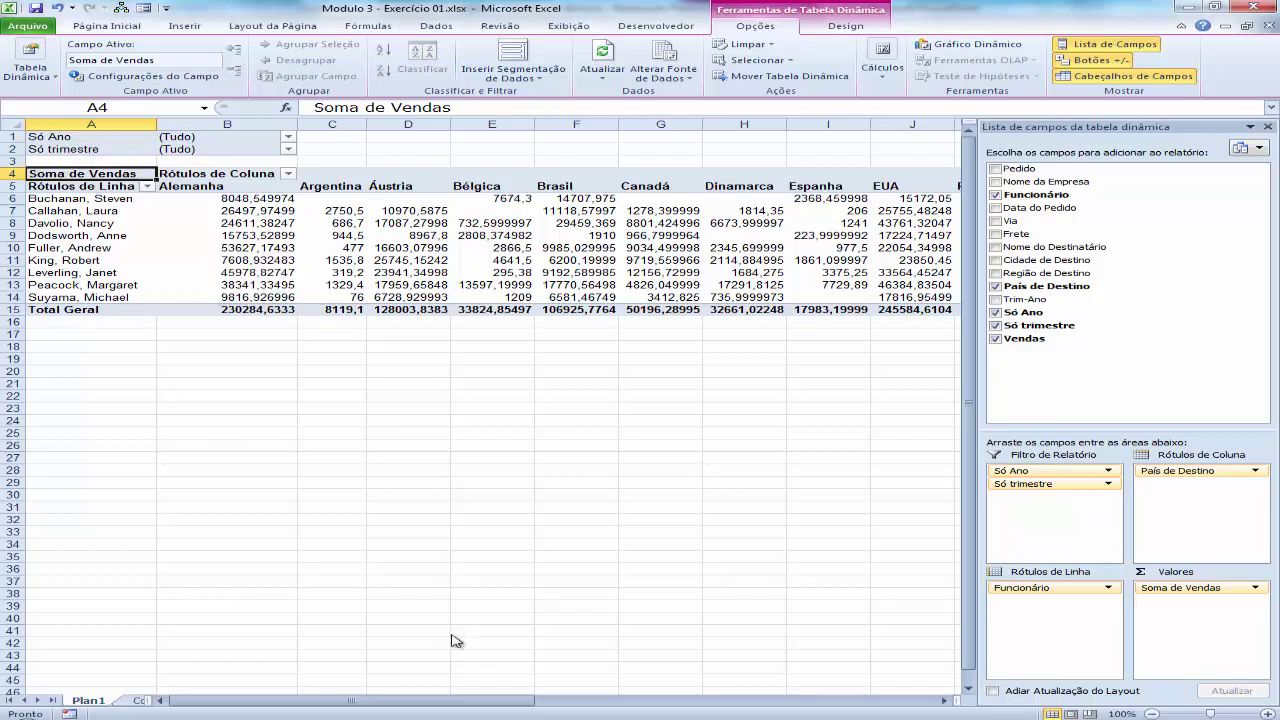
# - Enable multiple item selection in the Só Ano report filter and restrict it to 2010
pyautogui.hotkey('alt', 'Down')
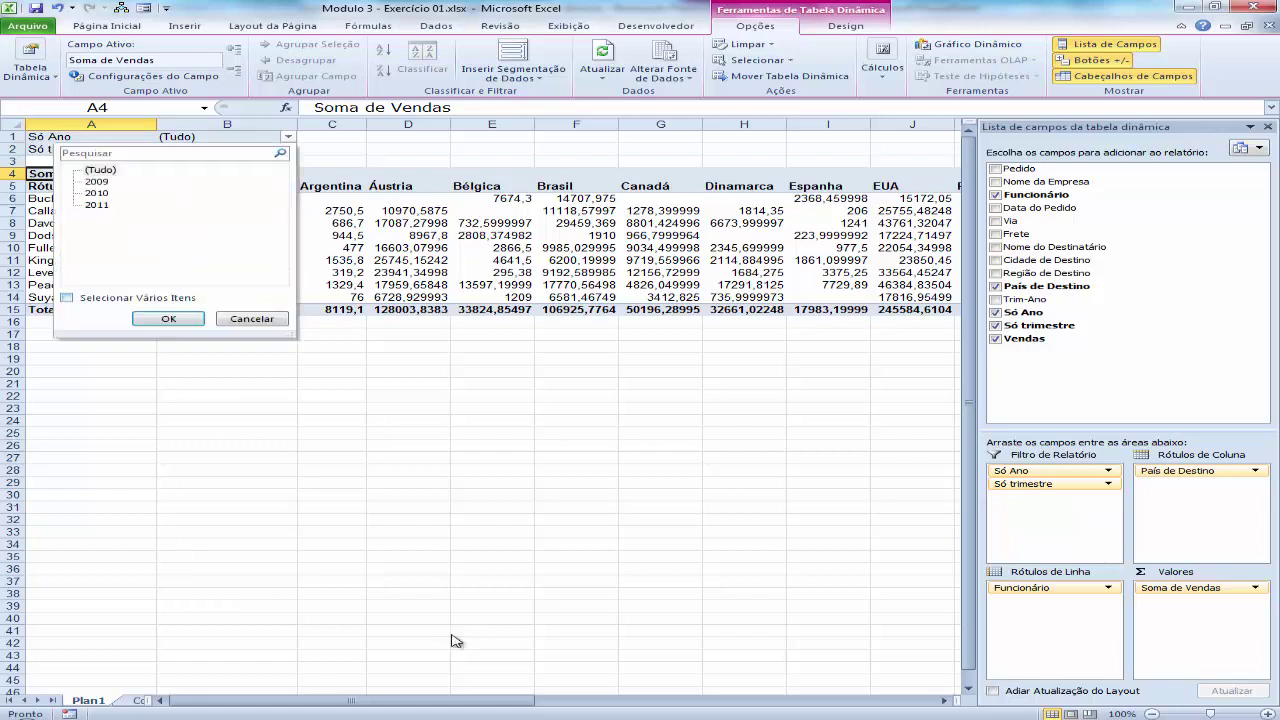
pyautogui.press('space')
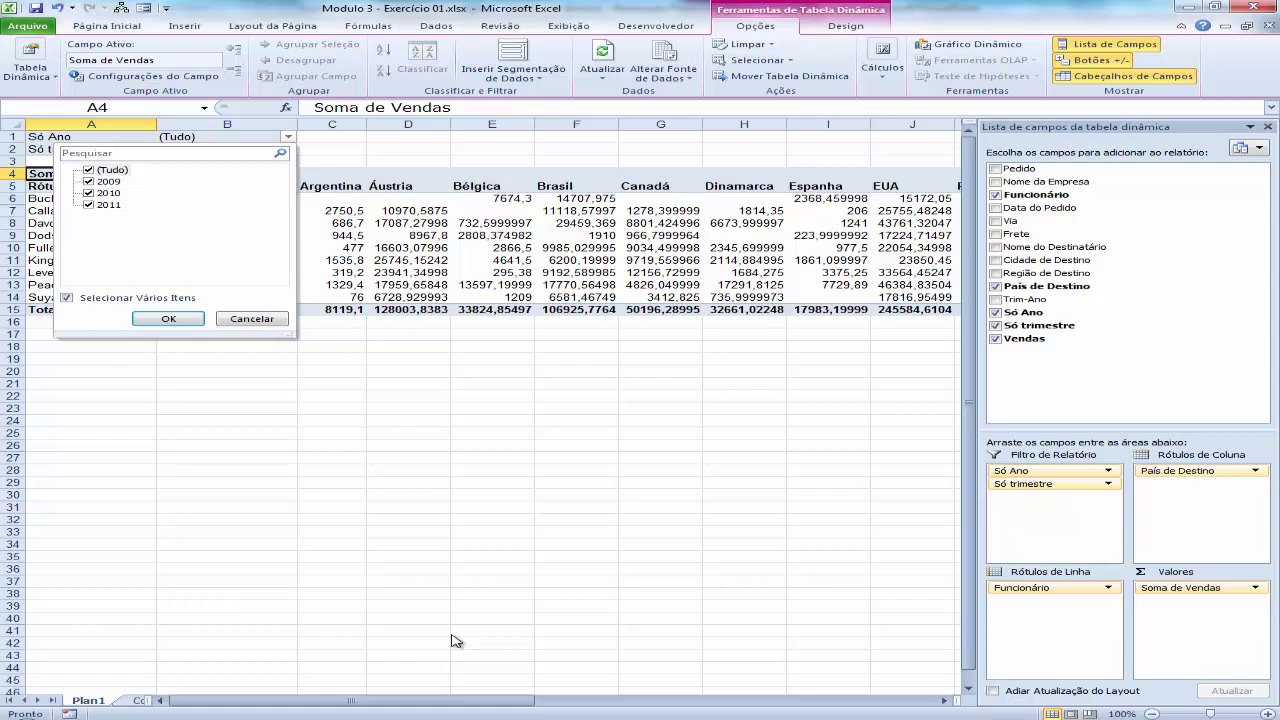
pyautogui.press('Down')
pyautogui.press('space')
pyautogui.press('Down')
pyautogui.press('Down')
pyautogui.press('space')
pyautogui.press('Return')
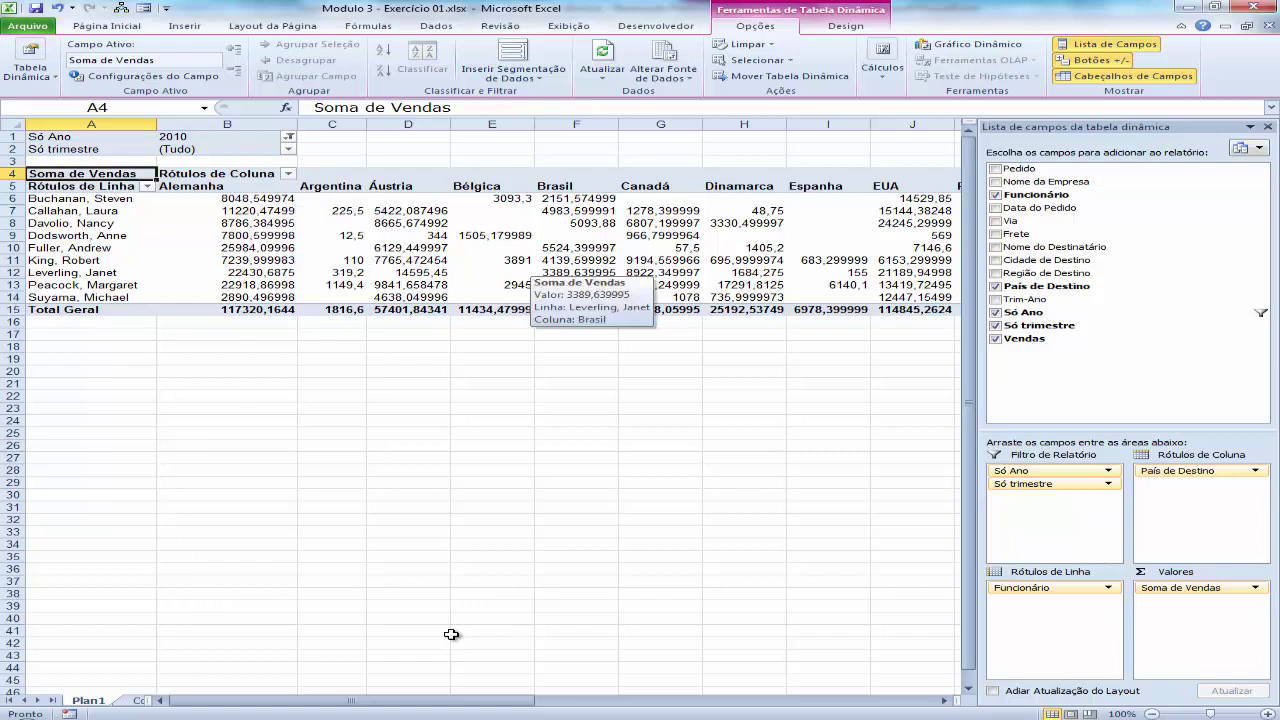
# - Show the source records behind the Alemanha sales value in B6 on a separate sheet and delete that detail sheet
pyautogui.click(227, 198)
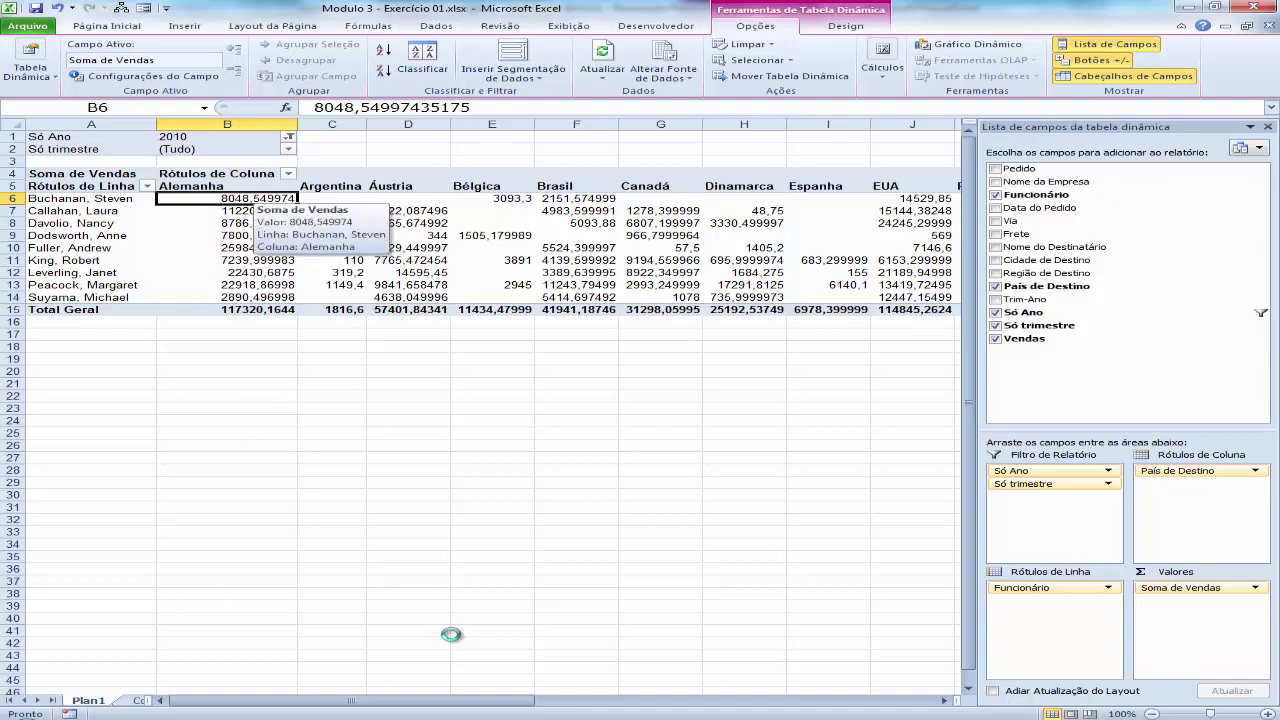
pyautogui.doubleClick(227, 198)
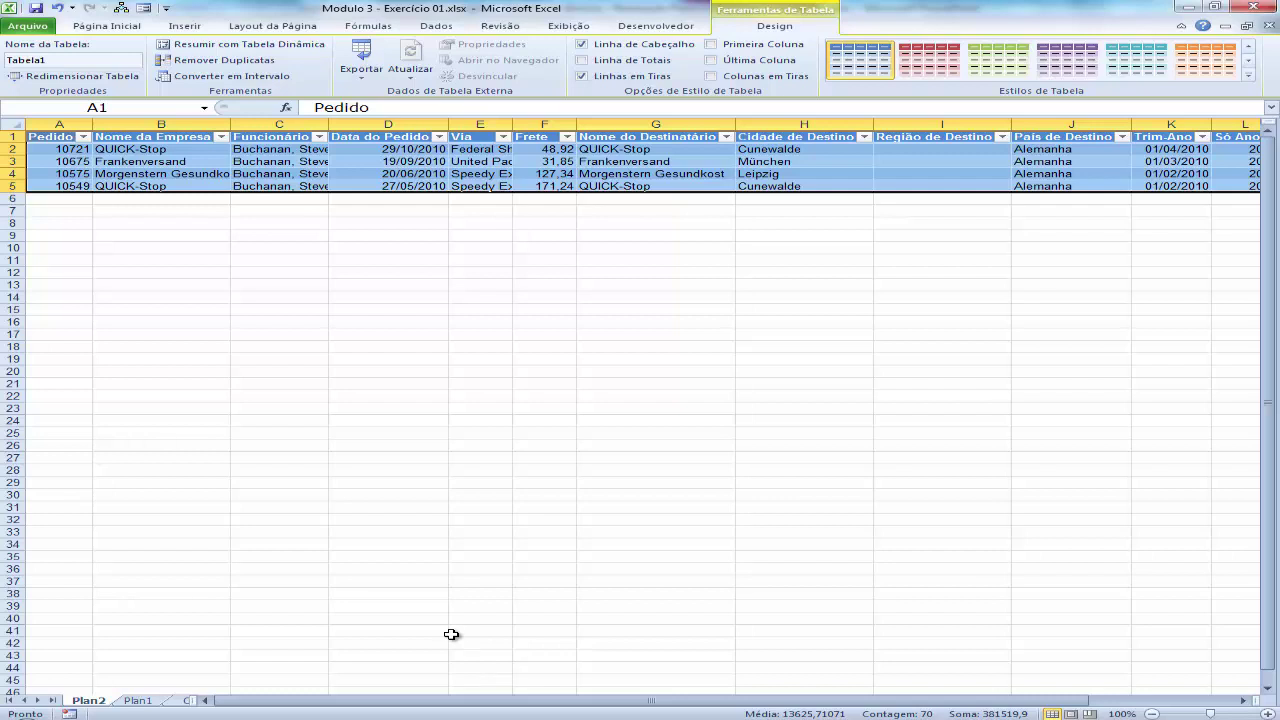
pyautogui.rightClick(92, 700)
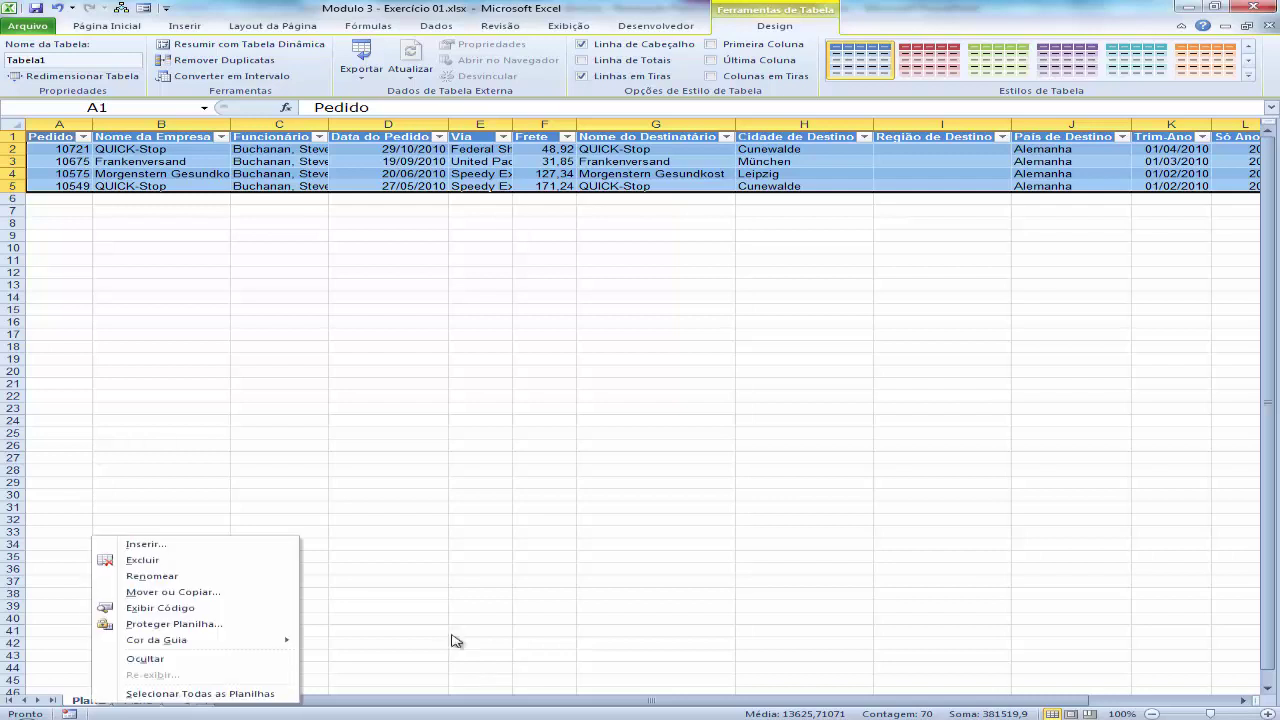
pyautogui.press('Up')
pyautogui.press('Return')
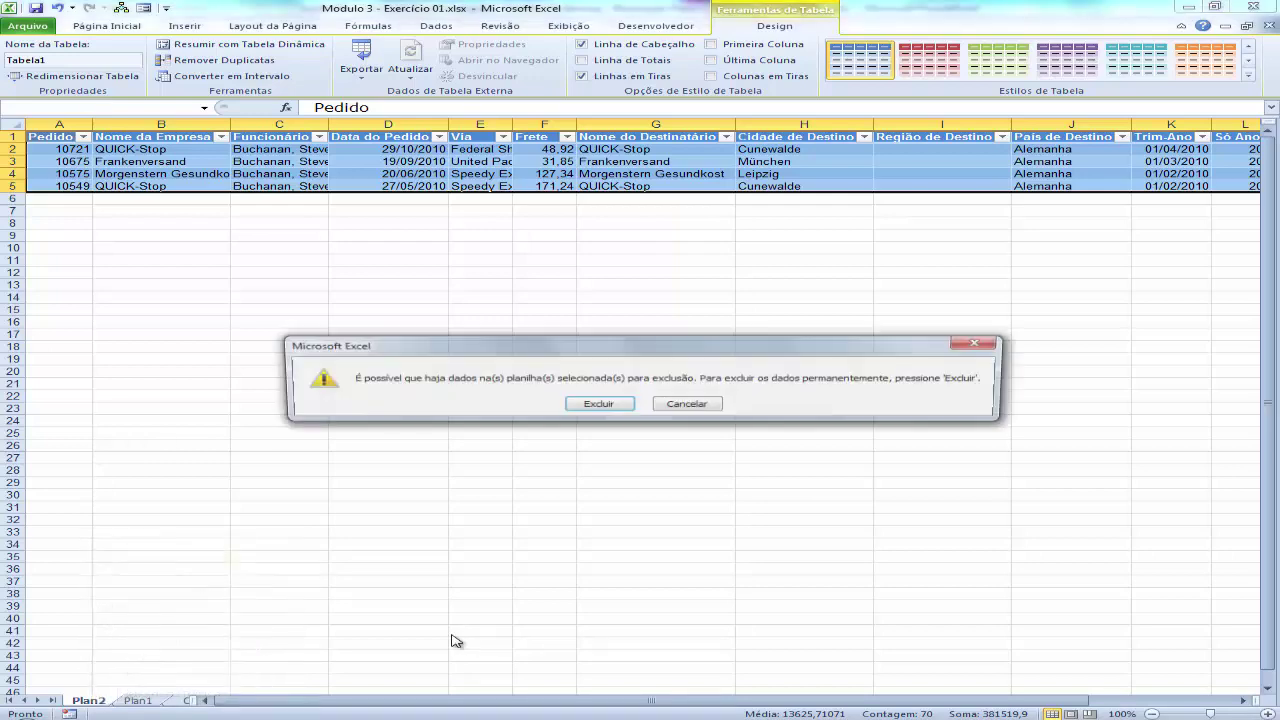
pyautogui.press('Return')
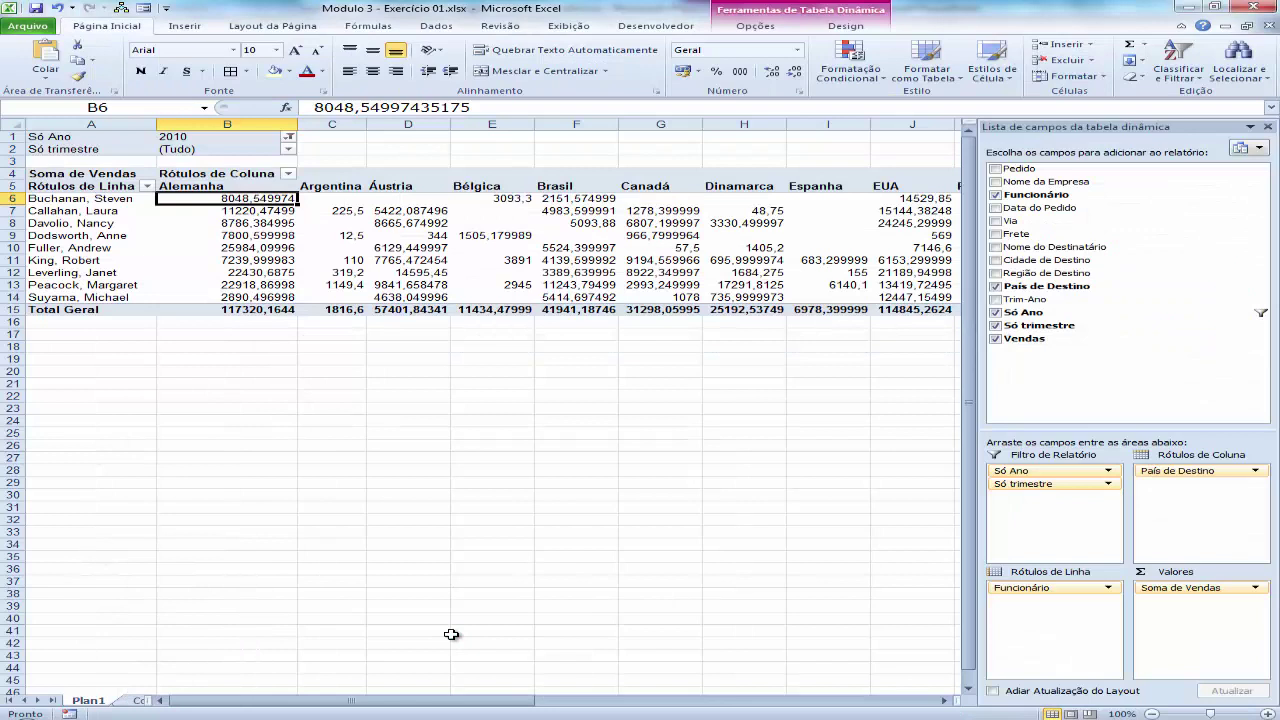
# - Reset the Só Ano report filter to include all years
pyautogui.hotkey('alt', 'Down')
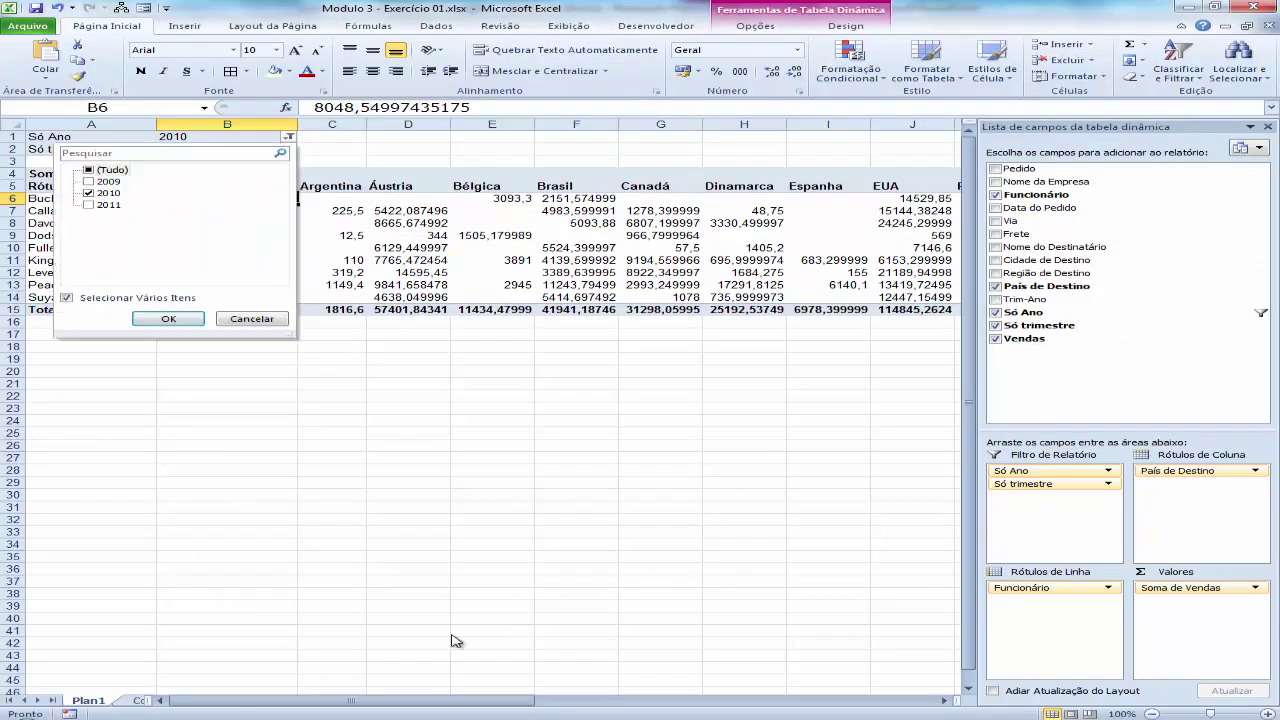
pyautogui.press('Down')
pyautogui.press('space')
pyautogui.press('Return')
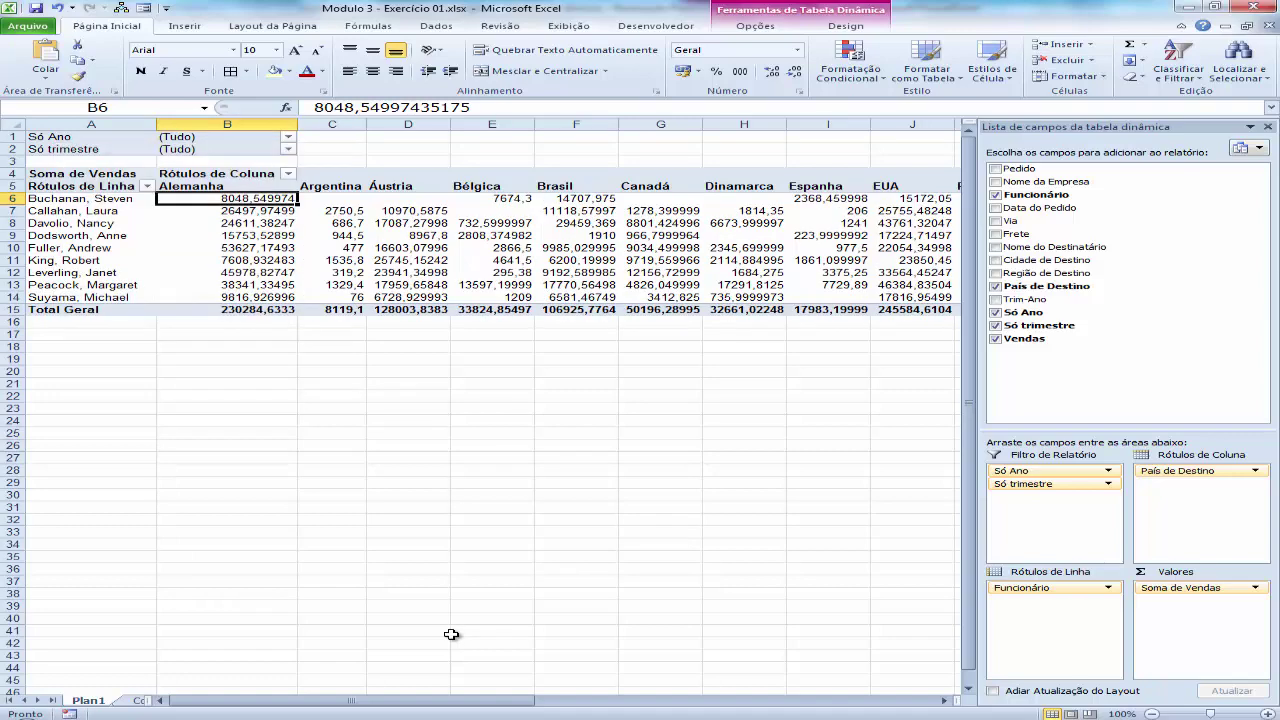